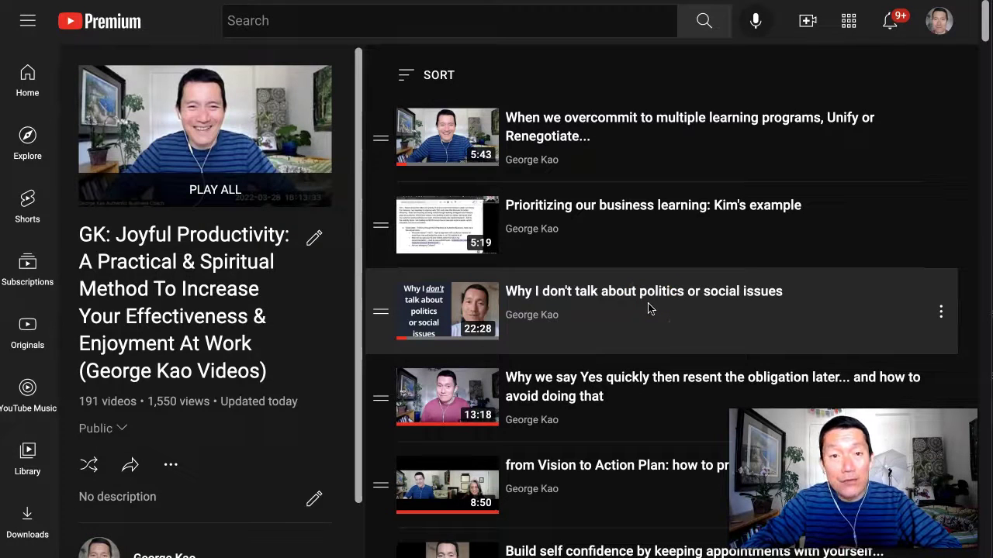
Open the SORT dropdown on the 191-video GK: Joyful Productivity playlist
click(564, 69)
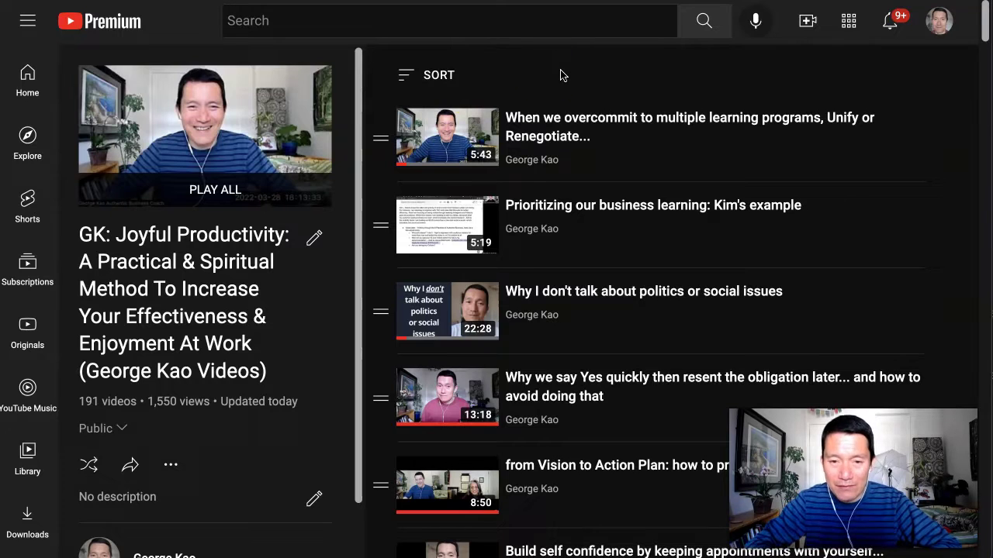
click(414, 77)
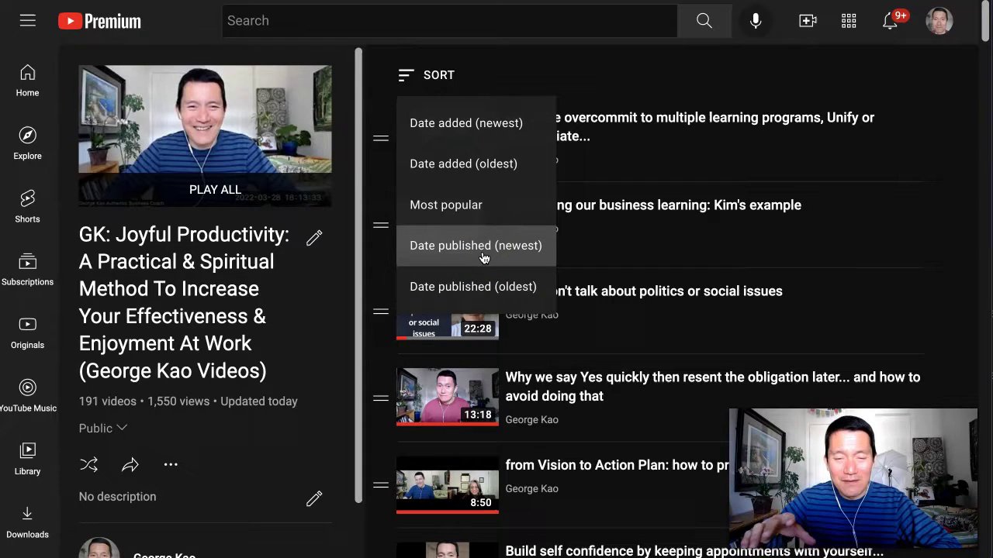
click(486, 135)
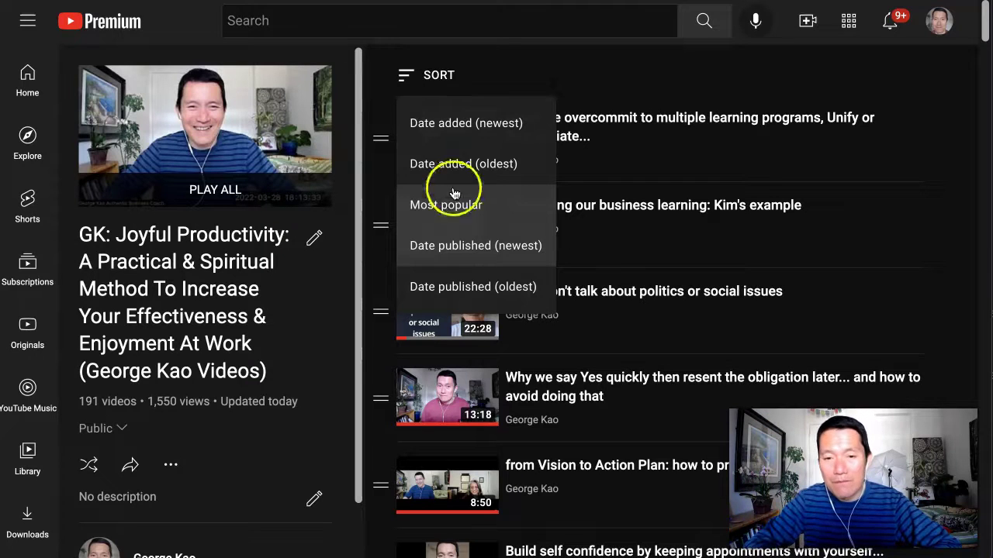
Dismiss the sort menu and drag the politics video to first place and 'Why we say Yes' to second
click(549, 79)
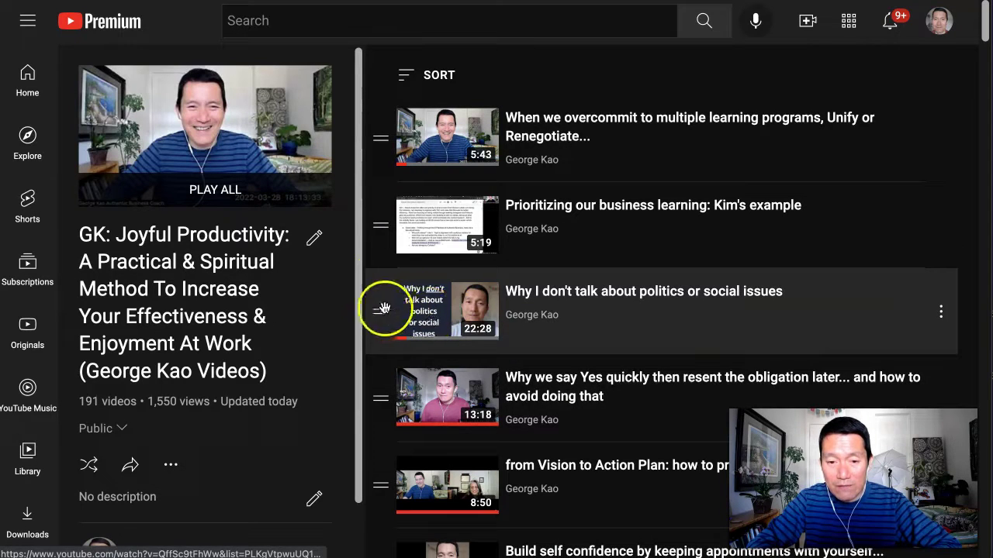
drag(377, 311, 379, 137)
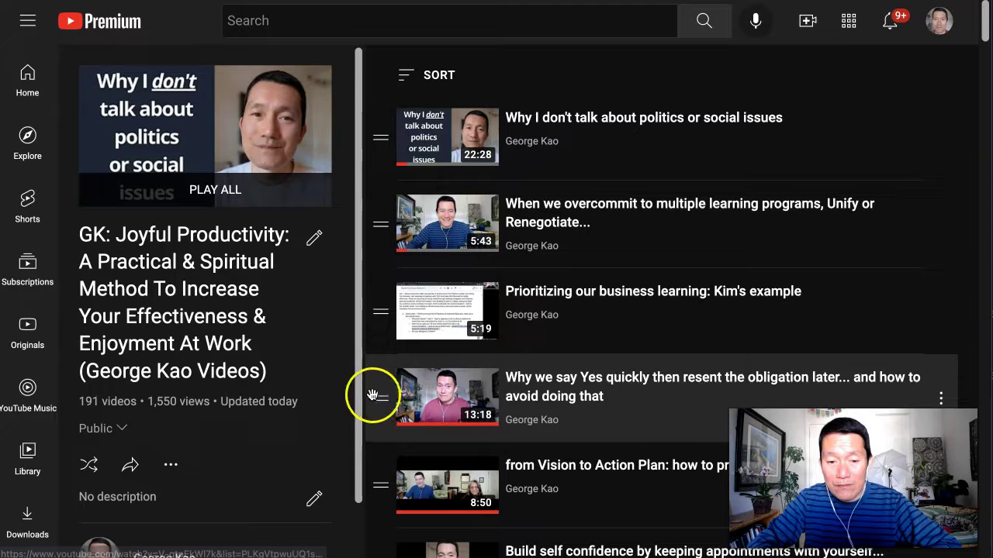
drag(378, 398, 371, 232)
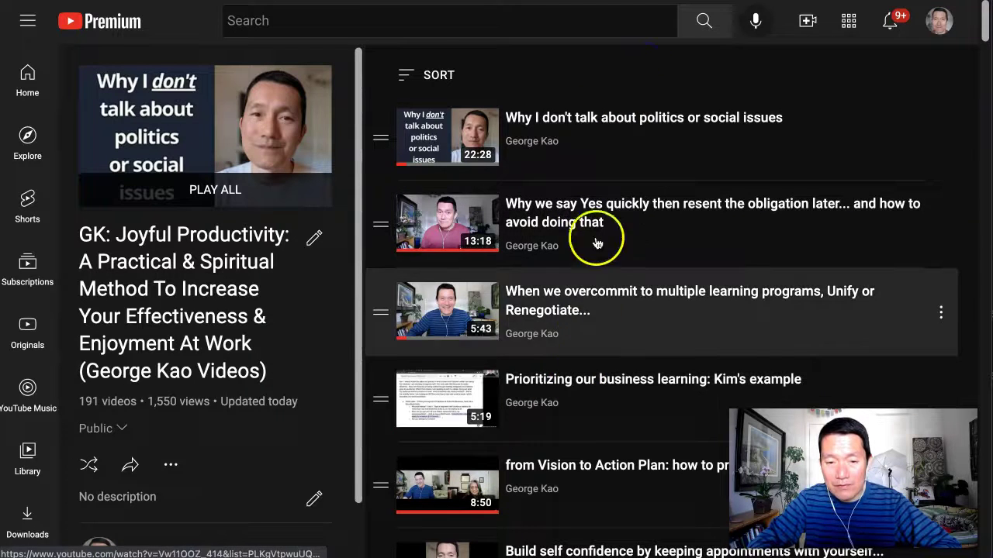
Open Studio's Video details for 'Selling & getting clients: shifting your mindset towards helping & service'
scroll(599, 281, down, 1)
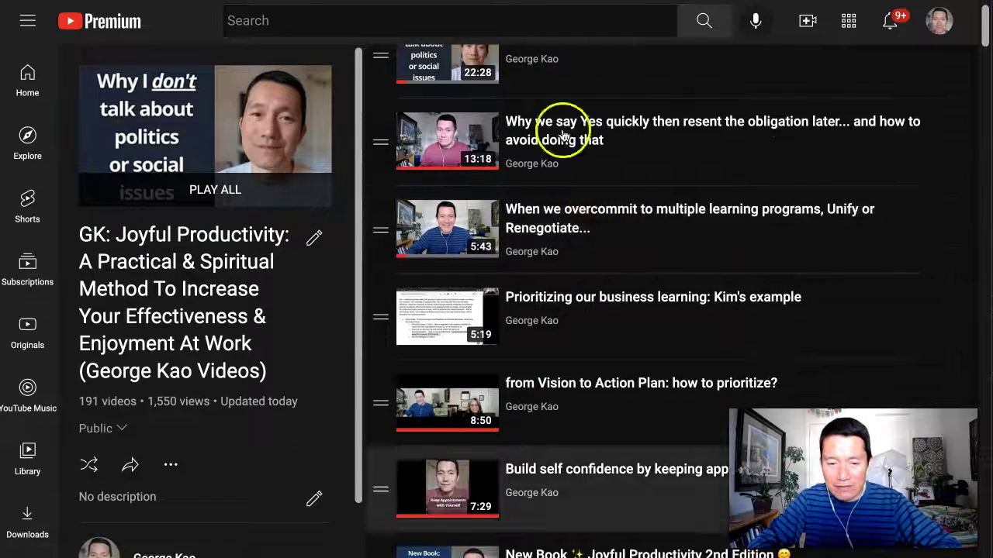
scroll(482, 344, up, 1)
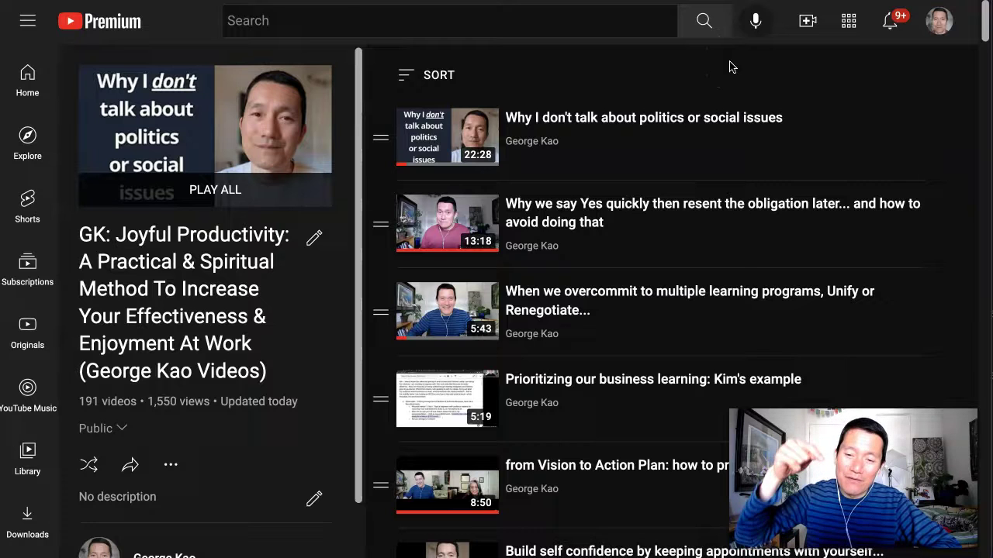
click(722, 80)
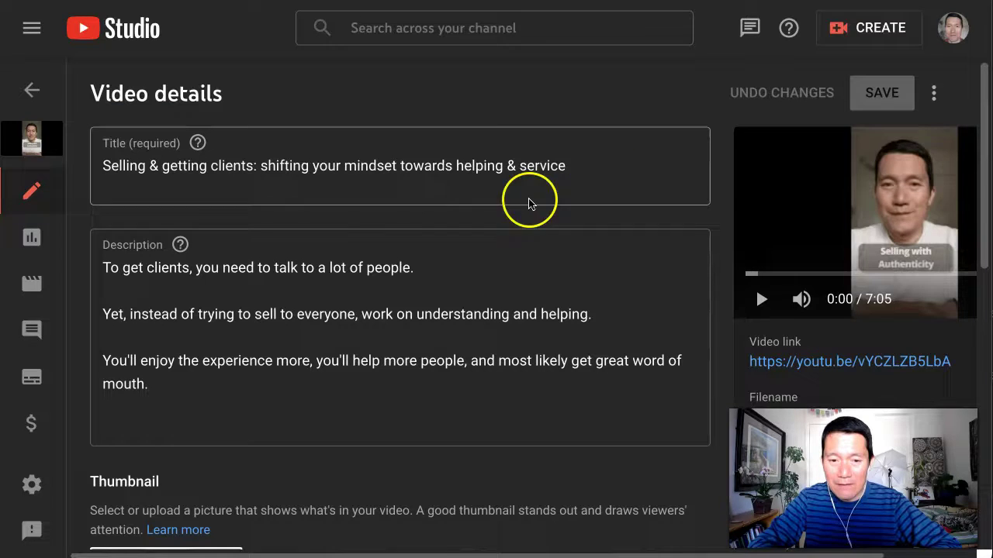
Tick GK: Joyful Productivity in the selling video's Playlists list, confirm, and save the video
scroll(459, 220, down, 1)
scroll(458, 223, down, 6)
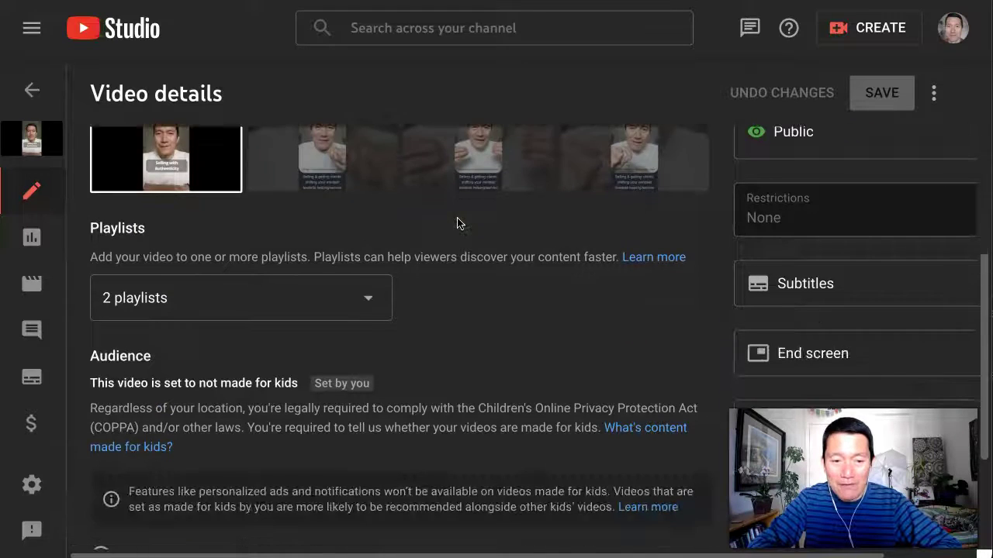
click(339, 260)
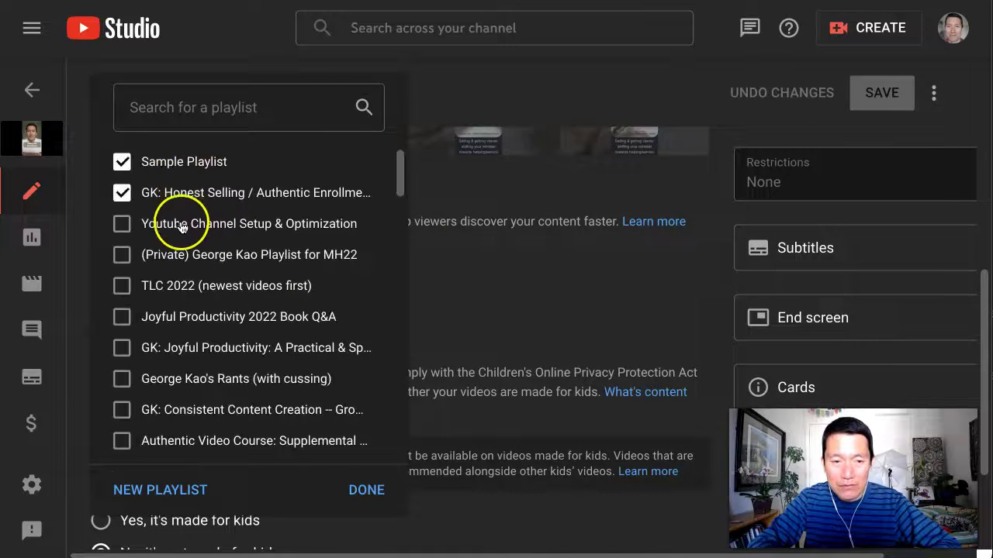
click(178, 350)
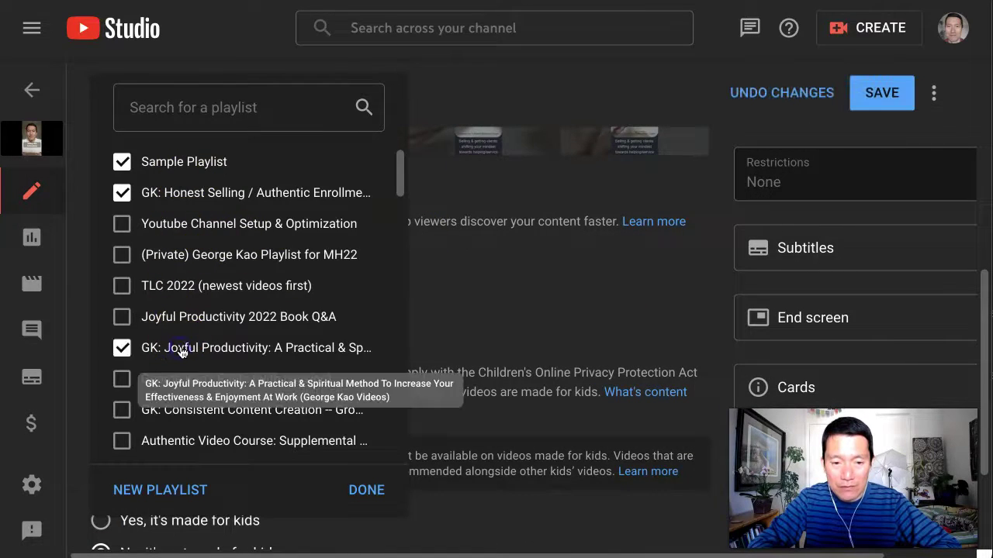
click(367, 490)
click(885, 93)
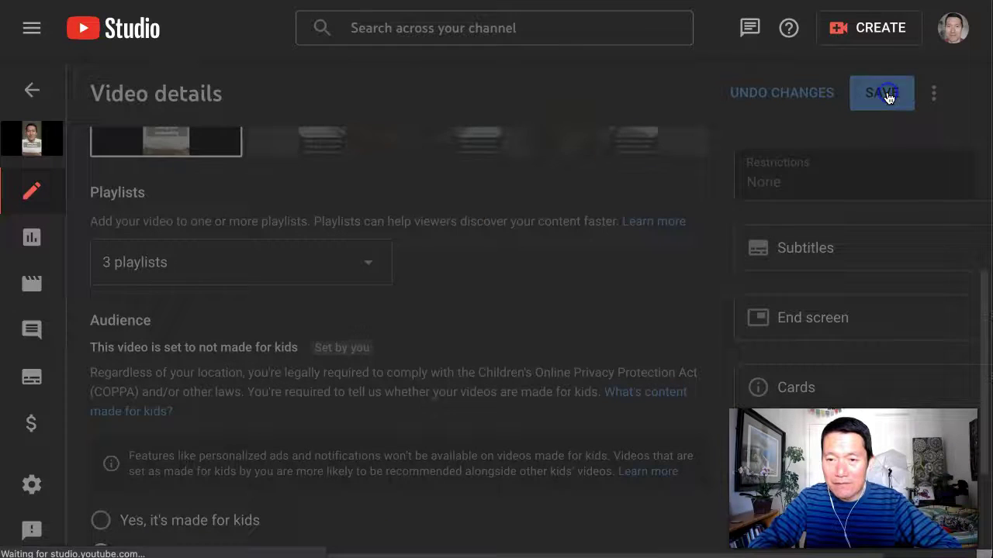
key(ctrl+Tab)
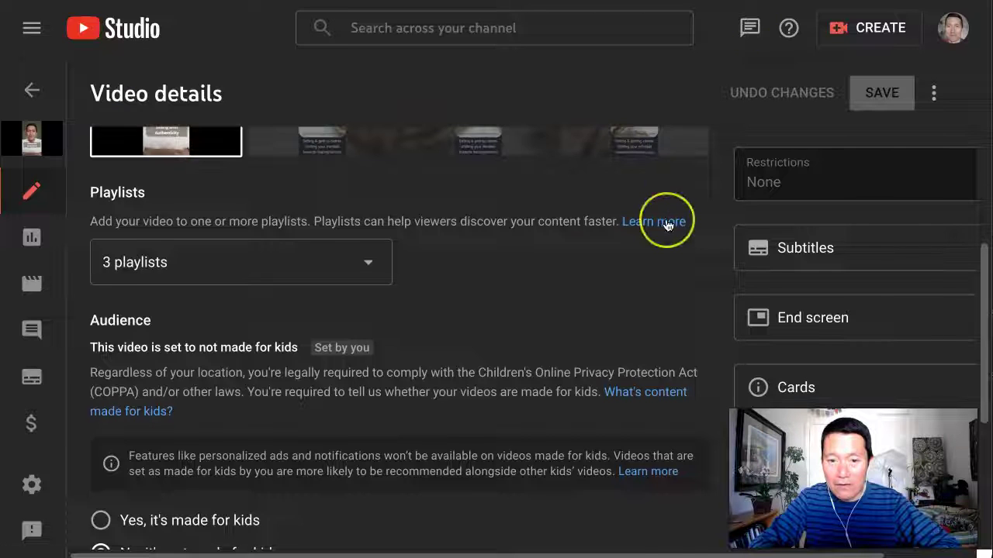
scroll(665, 222, up, 6)
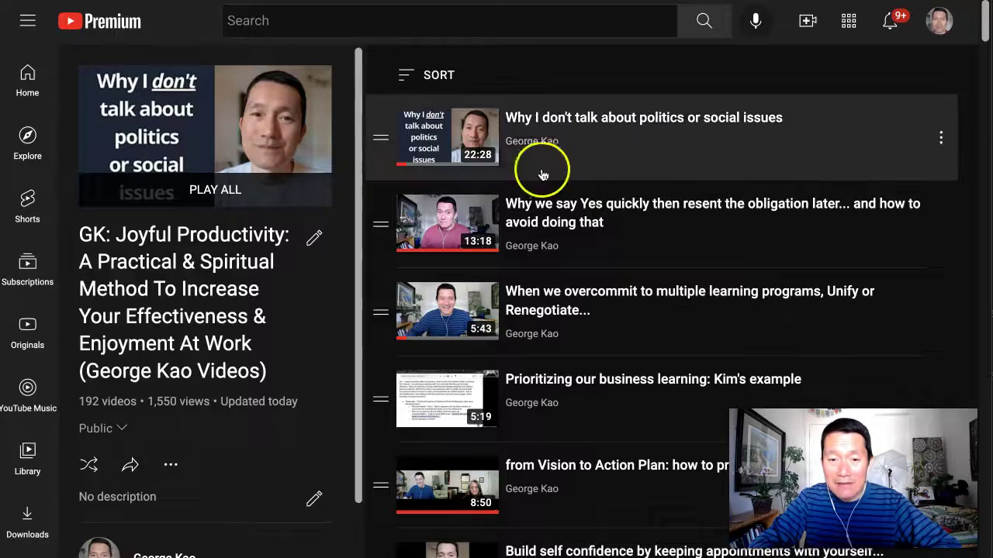
Scroll to the top of the 192-video playlist, showing the politics video first and 'Why we say Yes' second
scroll(501, 264, down, 20)
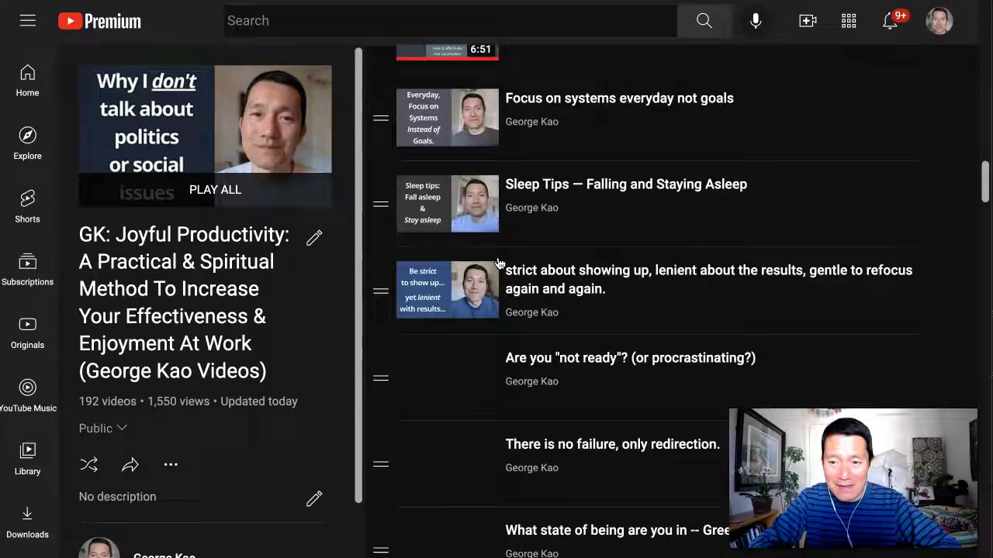
scroll(501, 264, up, 10)
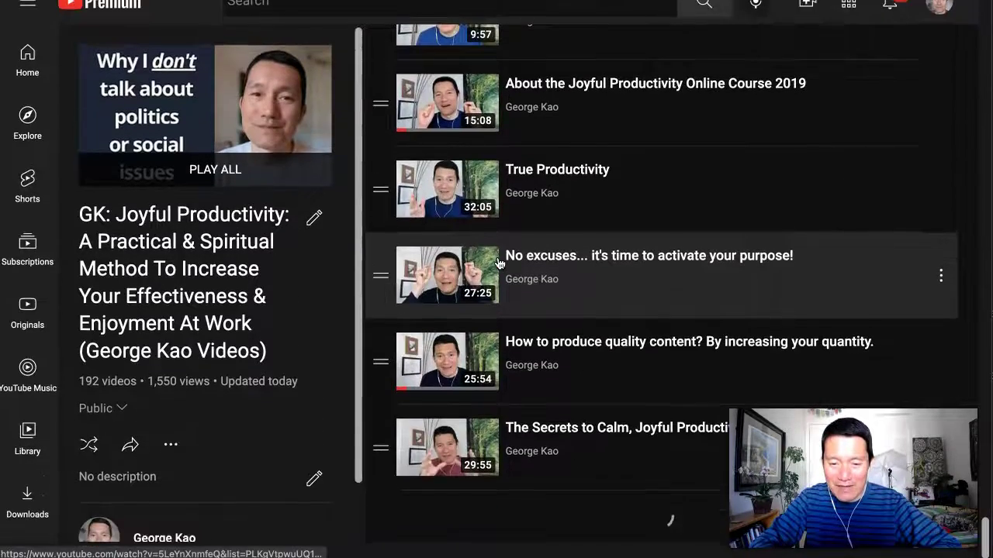
scroll(499, 264, up, 5)
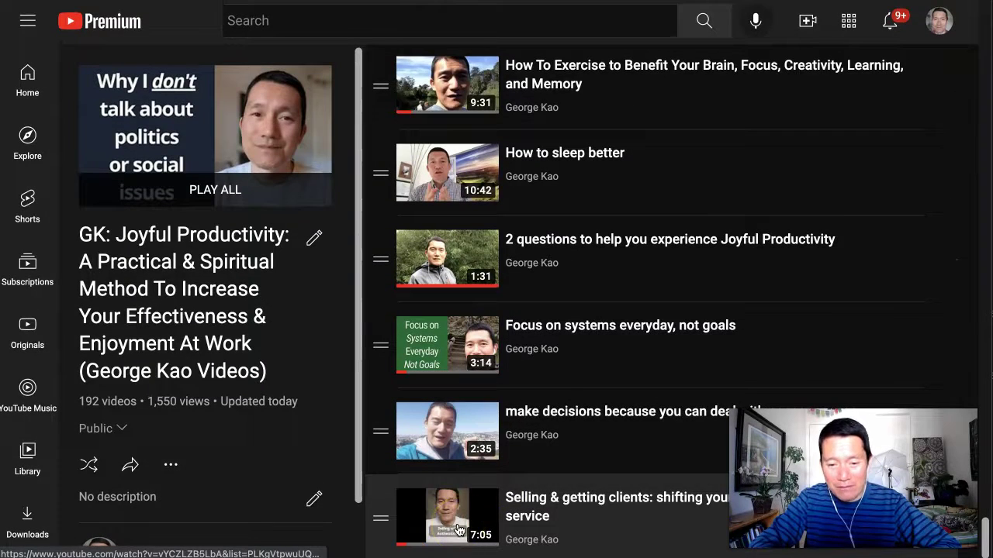
click(547, 381)
scroll(545, 385, up, 20)
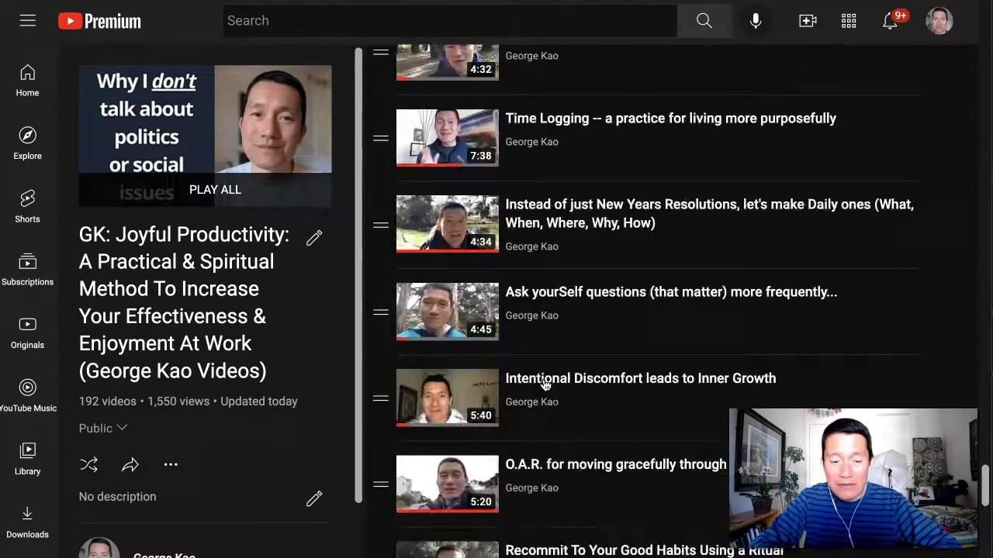
scroll(545, 386, up, 10)
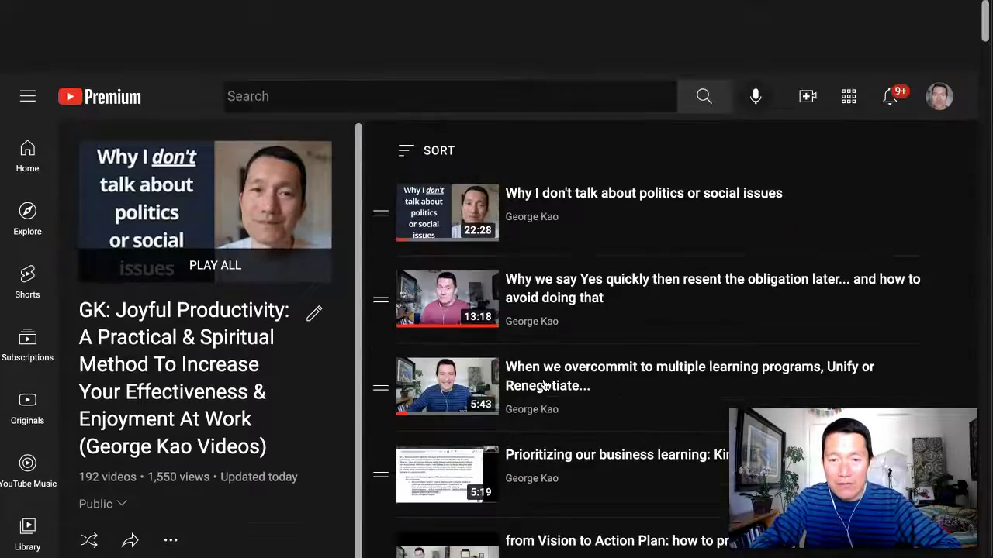
scroll(517, 194, down, 1)
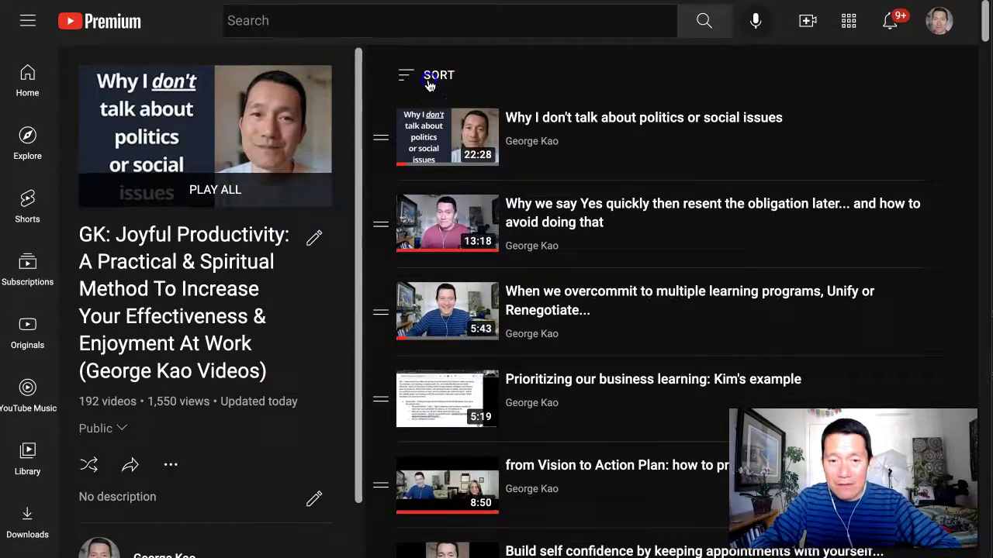
Sort the playlist by Most popular
click(428, 80)
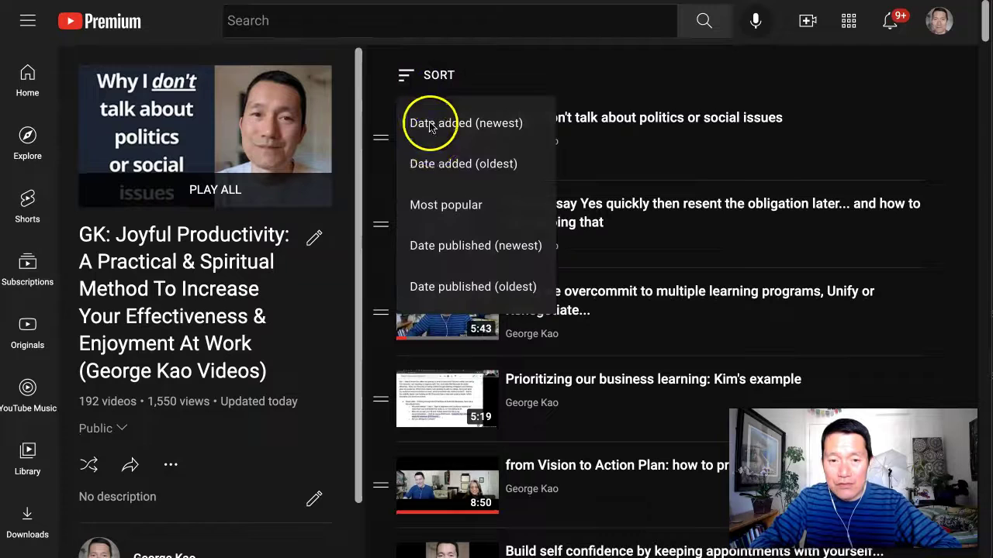
click(586, 68)
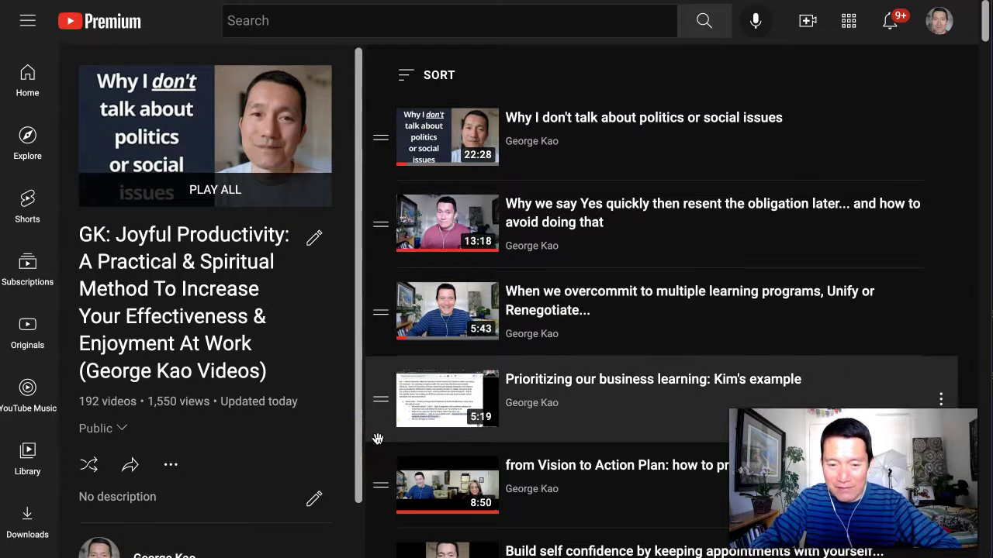
click(439, 77)
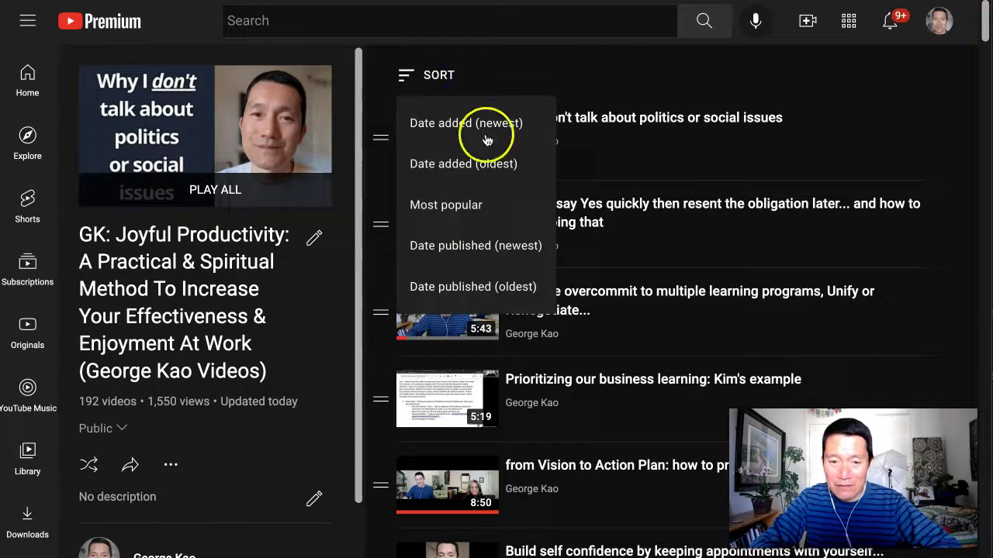
click(457, 211)
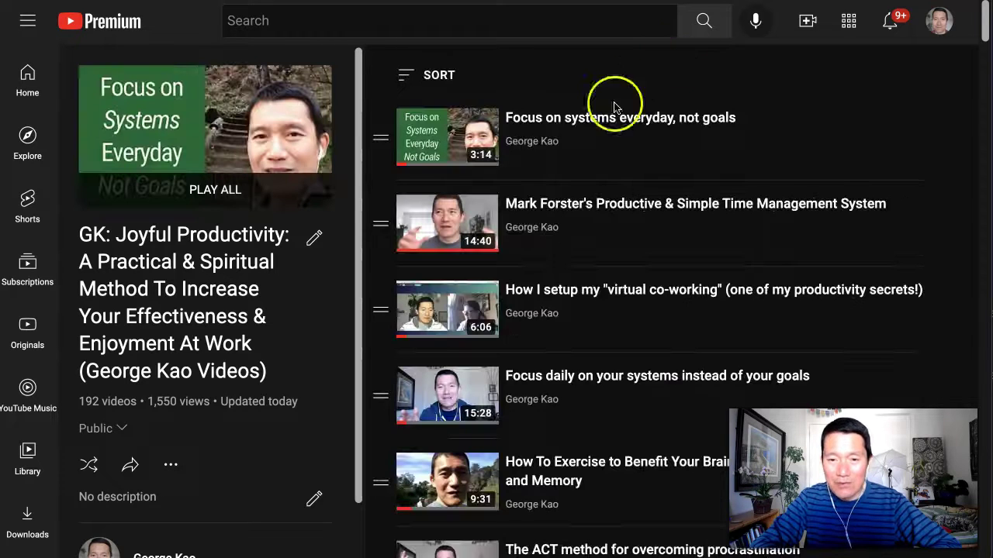
Scroll through the most-popular order and back up to 'Focus on systems everyday, not goals'
scroll(574, 163, down, 5)
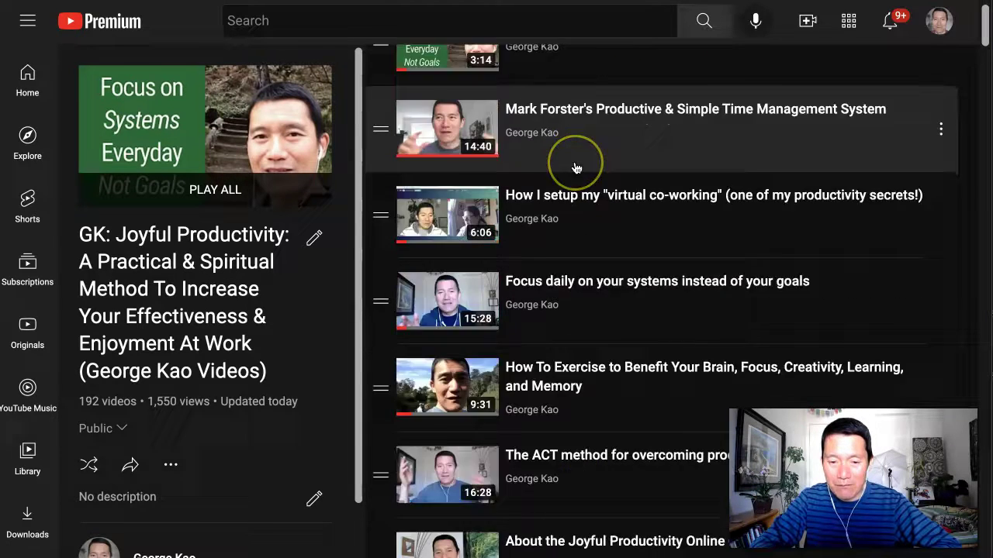
scroll(577, 169, down, 1)
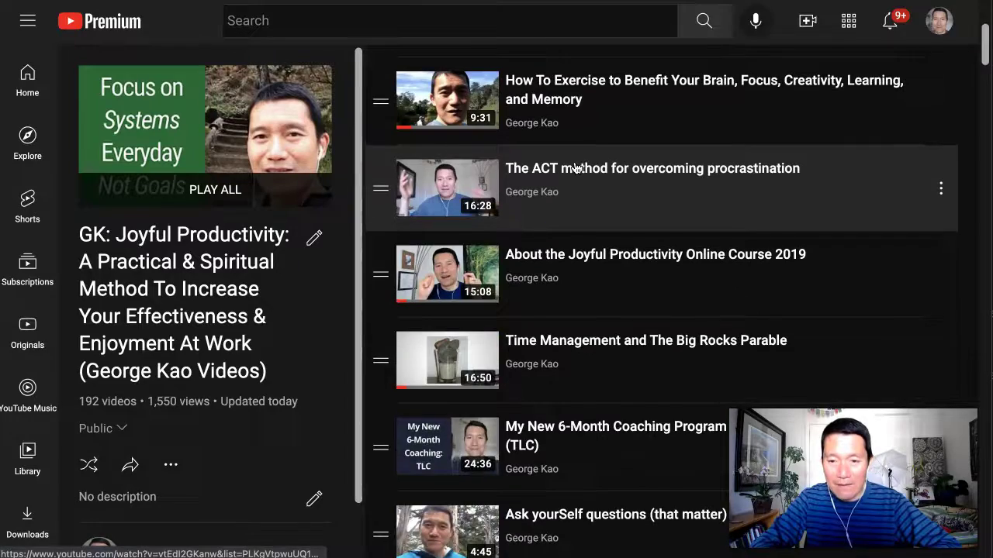
scroll(577, 168, down, 15)
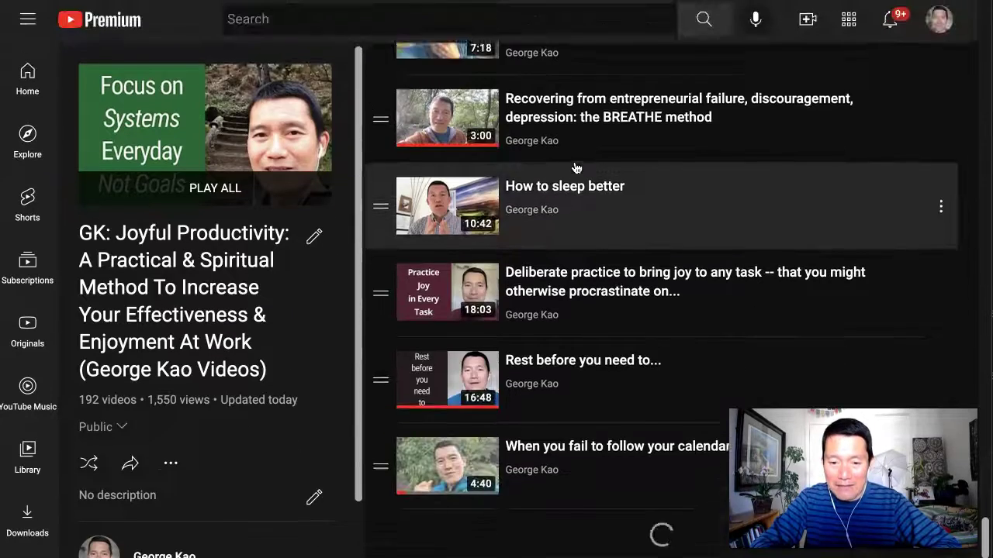
scroll(576, 168, down, 10)
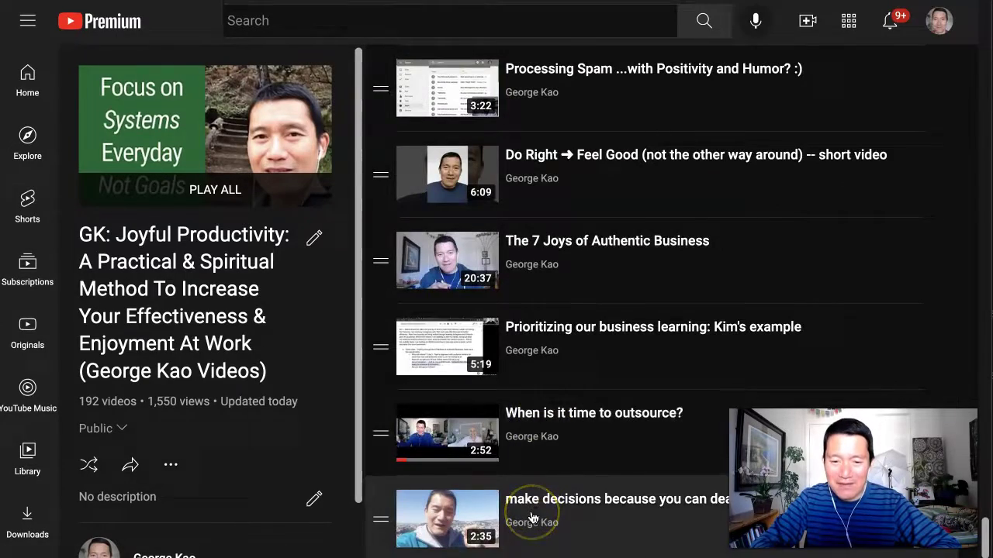
scroll(532, 518, up, 20)
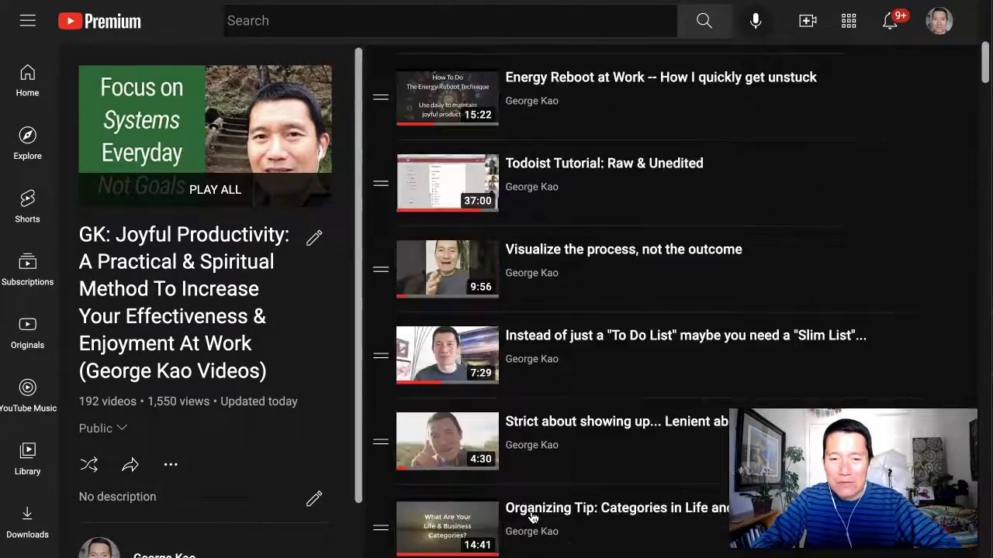
scroll(532, 518, up, 5)
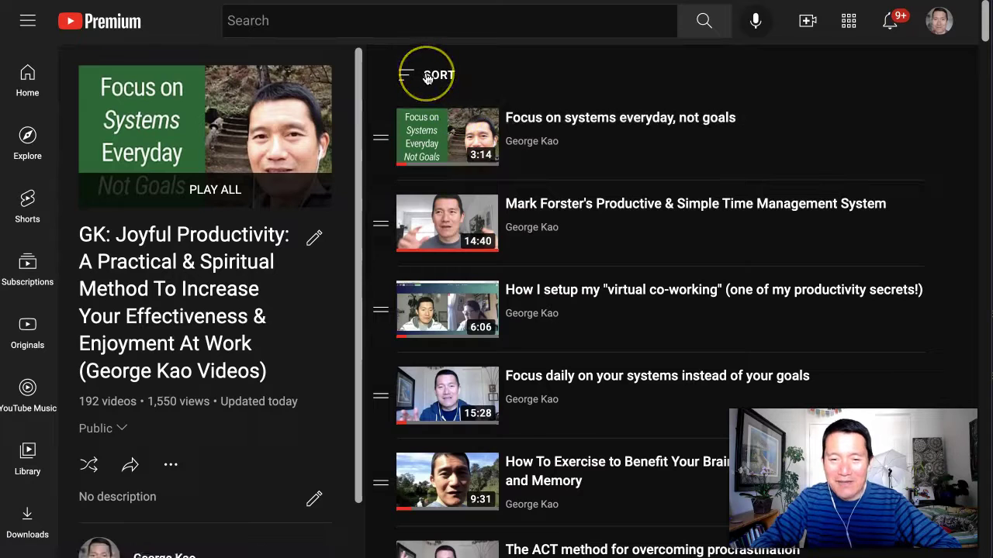
Reopen the SORT dropdown without changing the Most popular order
click(427, 76)
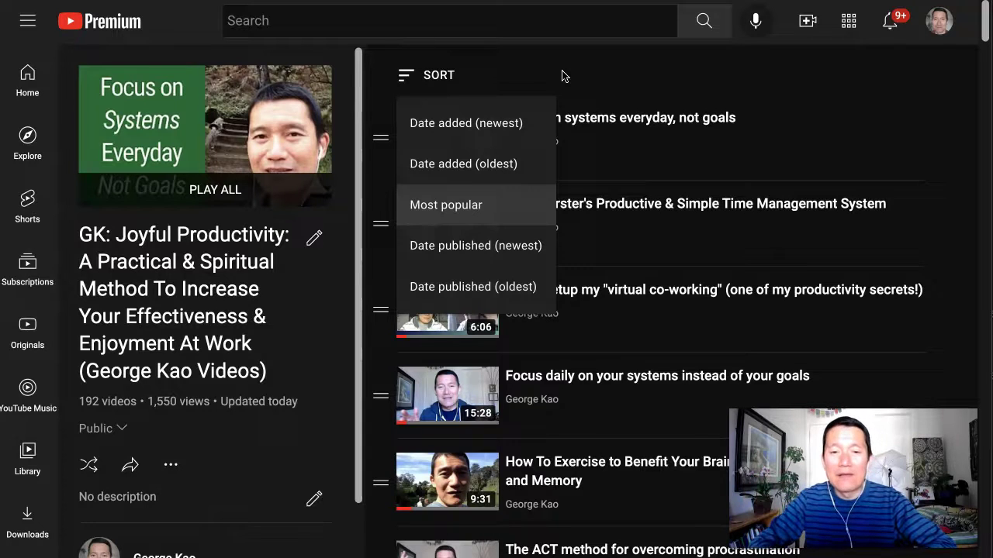
click(464, 136)
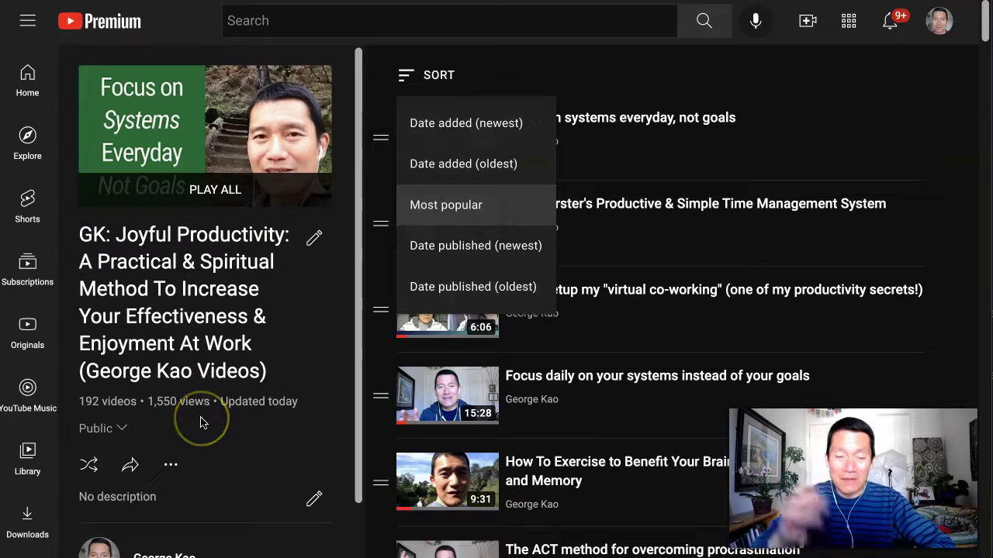
click(129, 500)
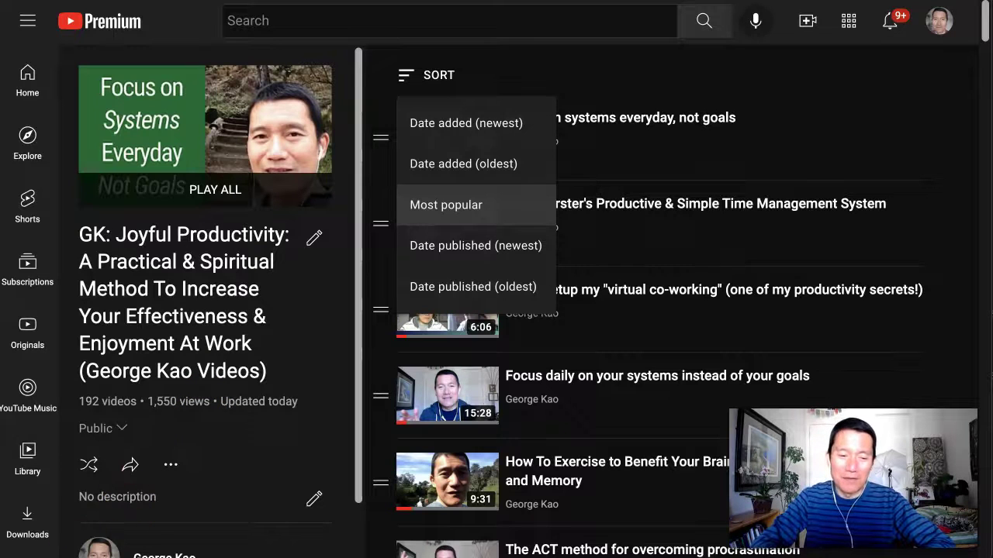